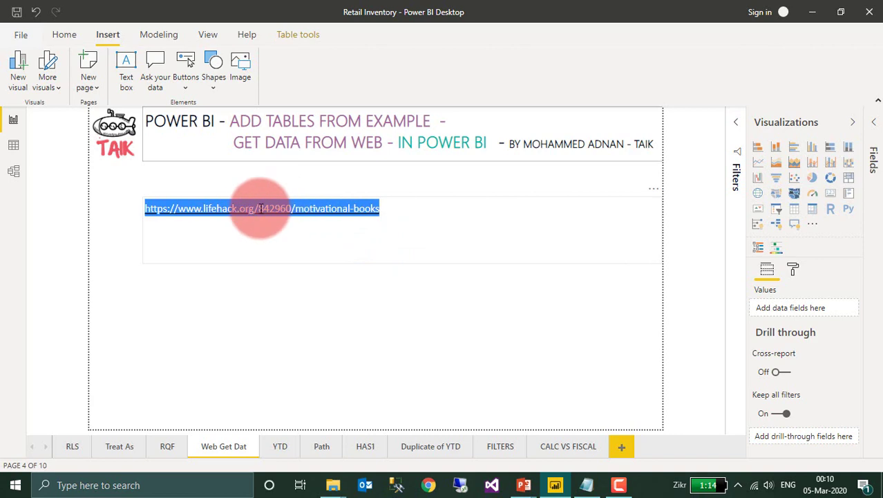
Step: Copy the lifehack.org motivational-books URL from the report page's text box
left_click(263, 209)
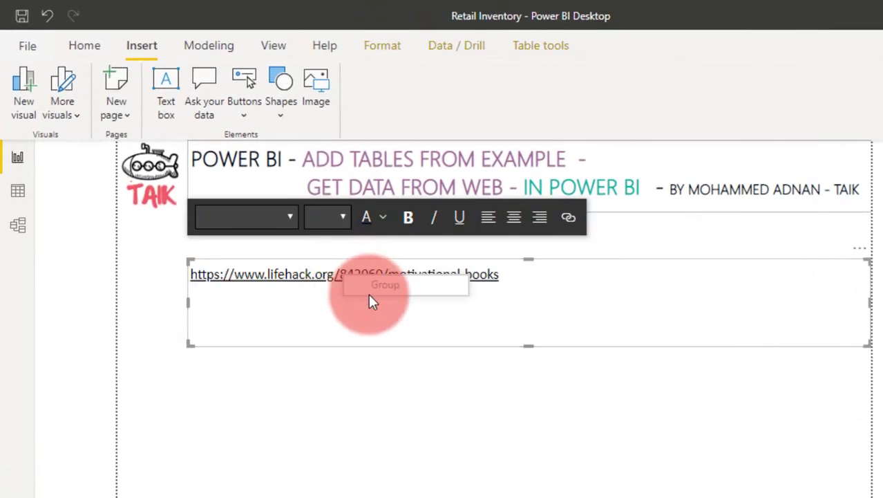
left_click(285, 296)
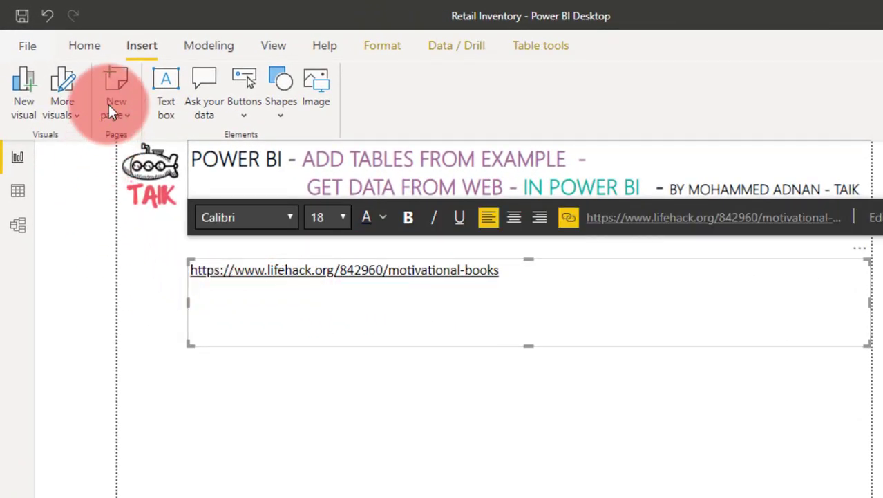
Step: Connect a Get data > Web source to the pasted lifehack.org motivational-books URL
left_click(91, 44)
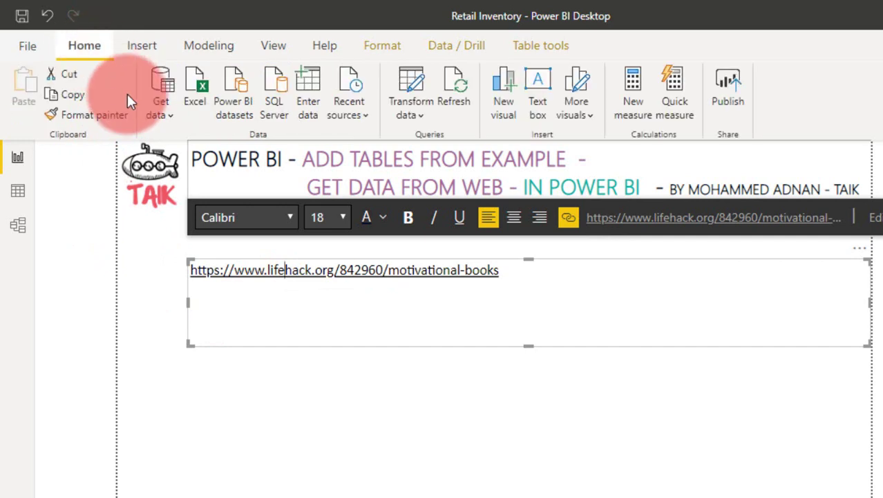
left_click(167, 120)
left_click(186, 335)
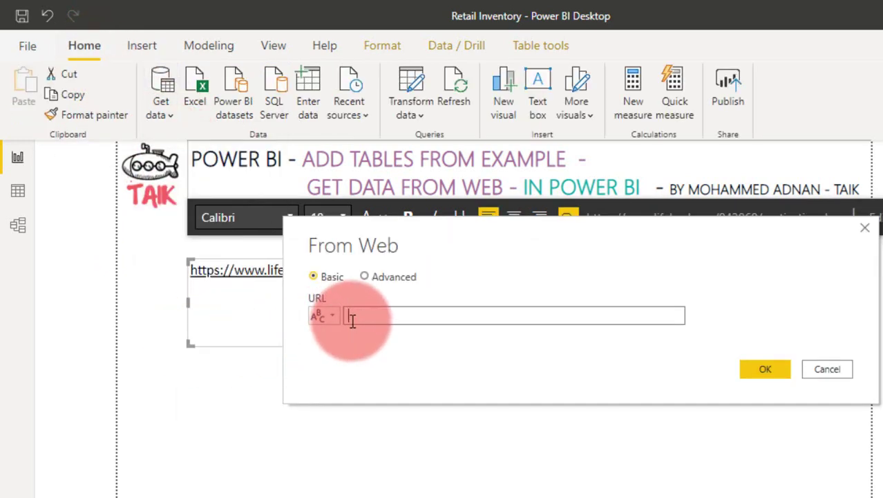
type("https://www.lifehack.org/842960/motivational-books")
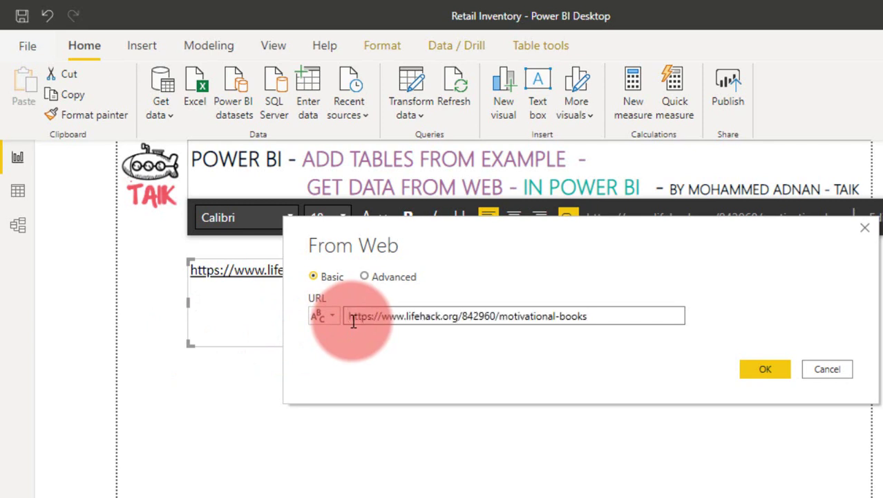
left_click(374, 277)
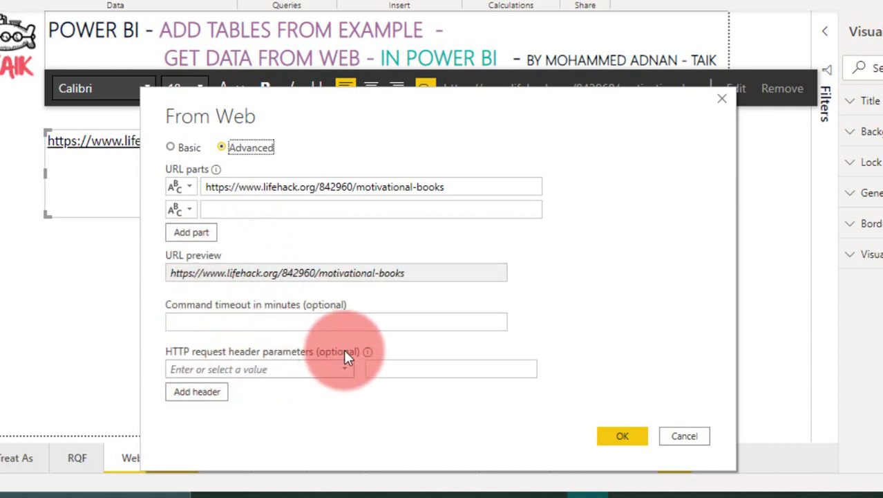
left_click(180, 148)
left_click(628, 239)
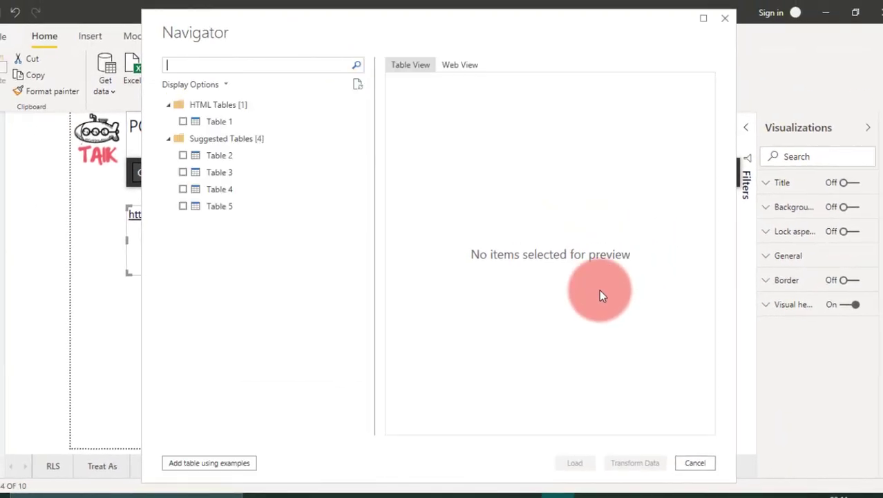
Step: Preview Table 1 through Table 5 detected on the page in Navigator
left_click(209, 124)
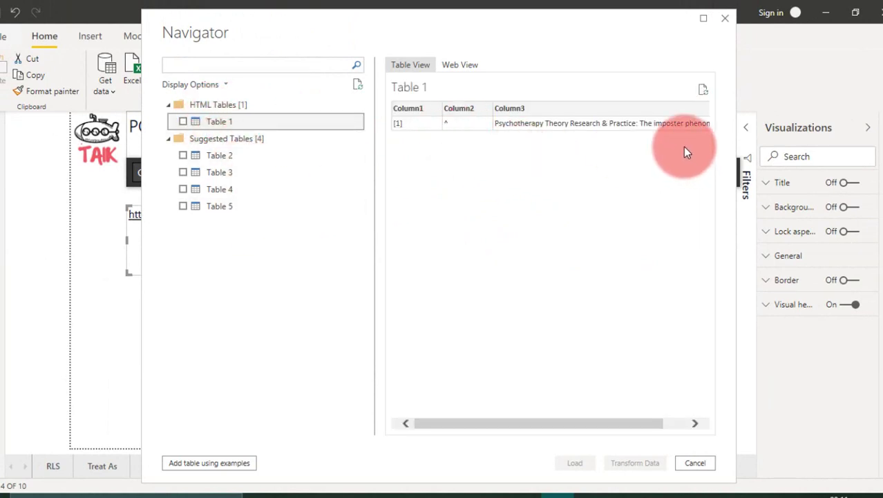
left_click(220, 160)
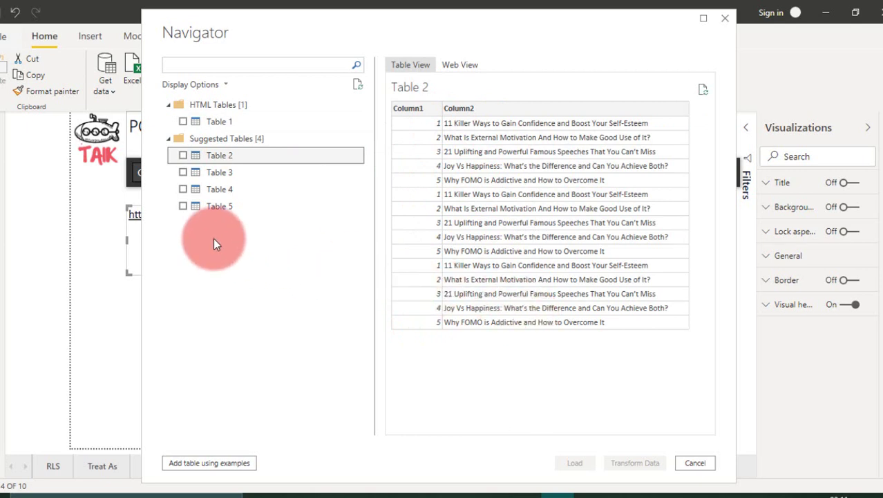
left_click(221, 174)
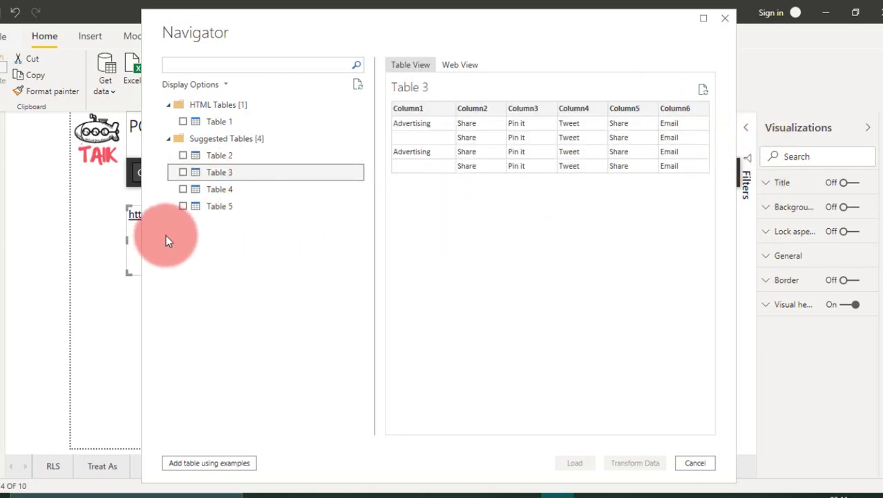
left_click(209, 194)
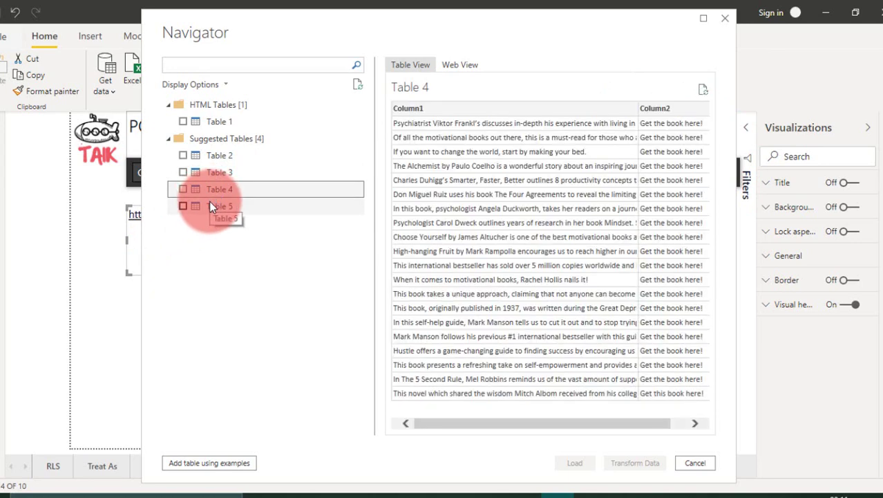
left_click(213, 206)
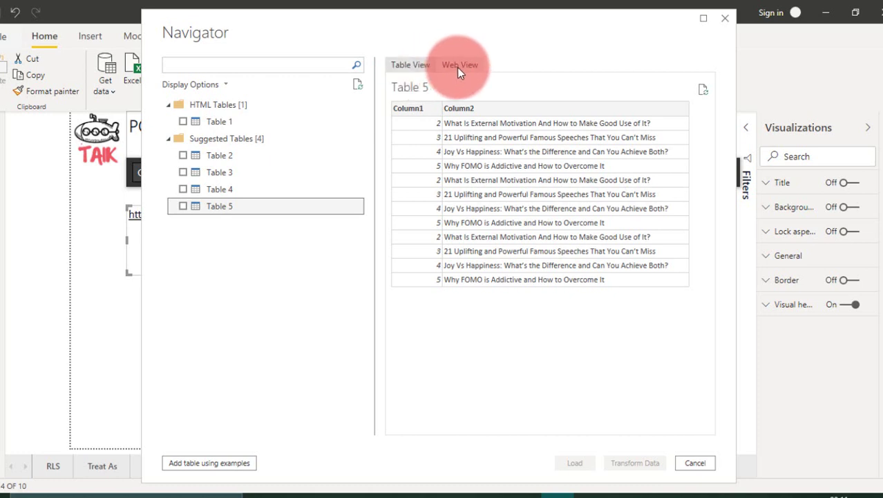
Step: Show the lifehack article in Navigator's Web View and scroll through it
left_click(458, 67)
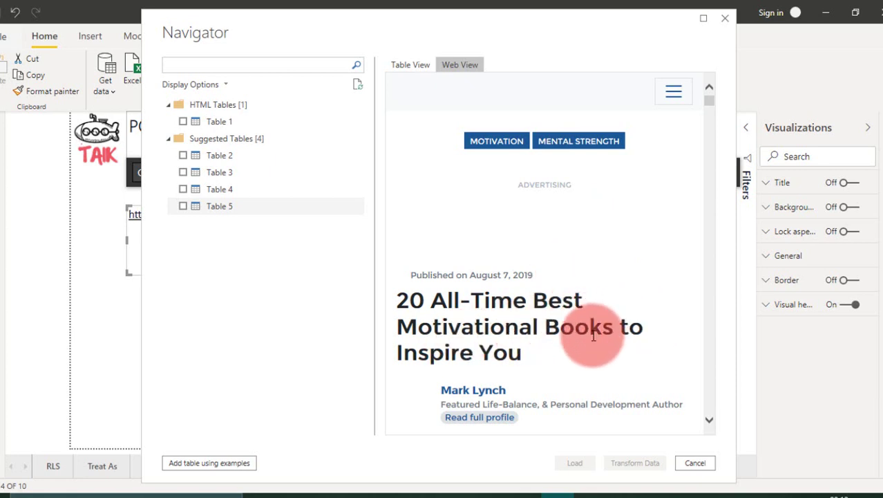
scroll(621, 242, "down", 3)
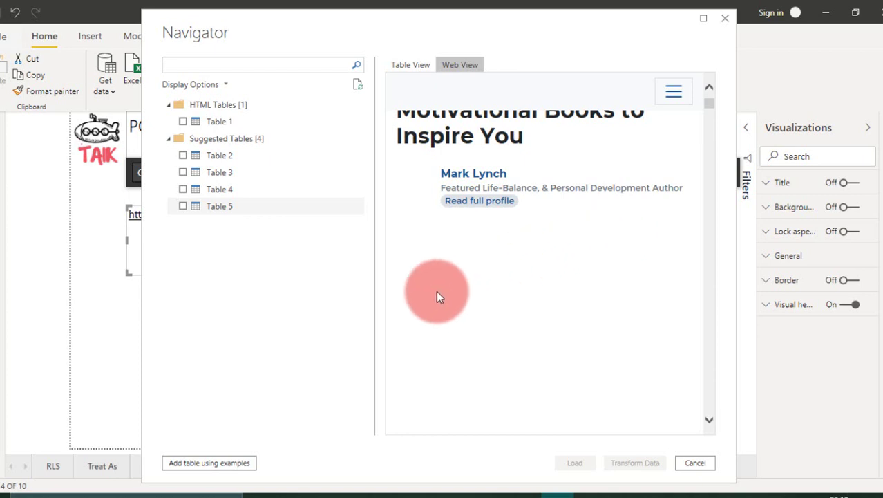
mouse_move(349, 262)
left_mouse_down()
mouse_move(291, 355)
mouse_move(316, 403)
left_mouse_up()
left_click_drag(215, 340, 220, 441)
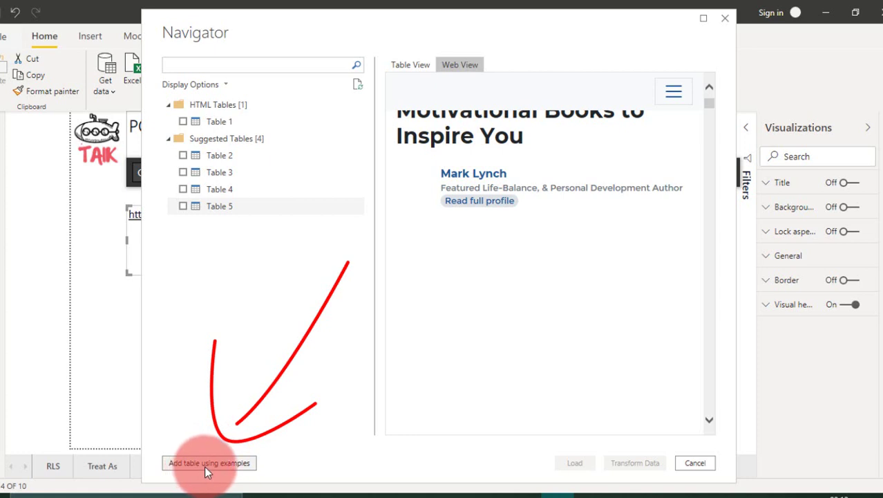
Step: Enter 'Man's Search for Meaning' and 'You Are a Badass' as examples so the titles auto-fill
left_click(205, 465)
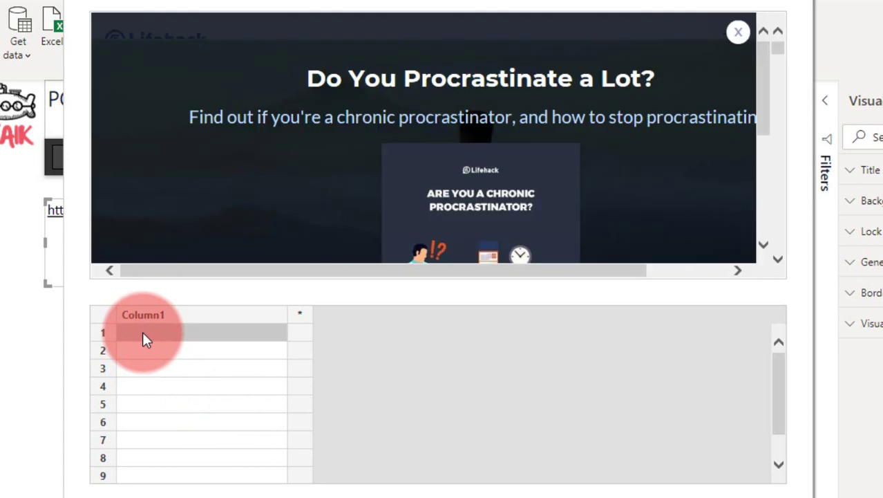
type("11. The Power of Positive Thinking:")
double_click(173, 335)
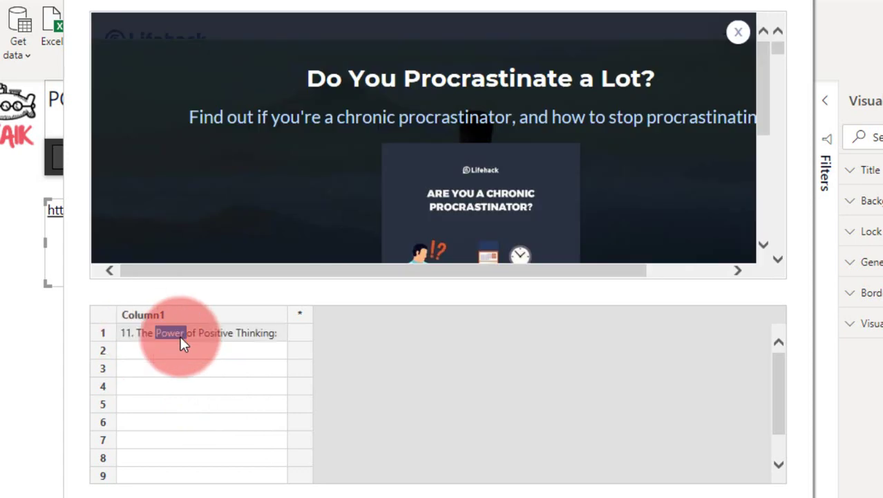
triple_click(180, 339)
type("1.")
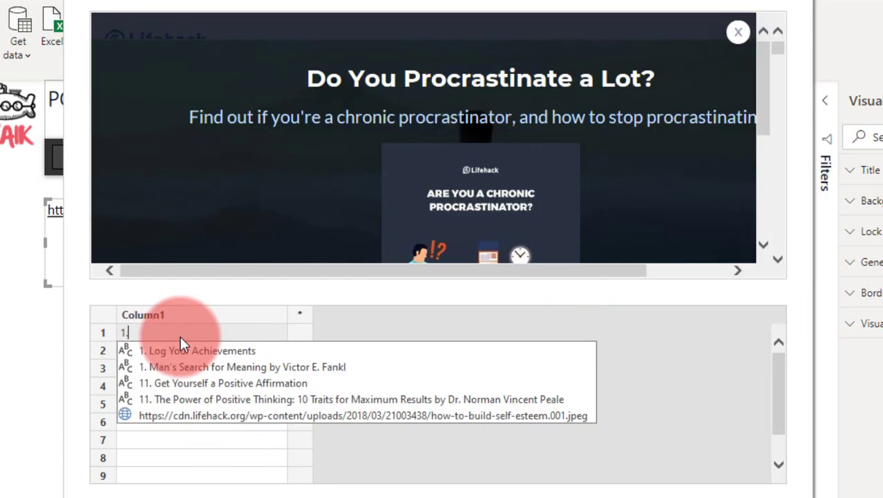
left_click(195, 366)
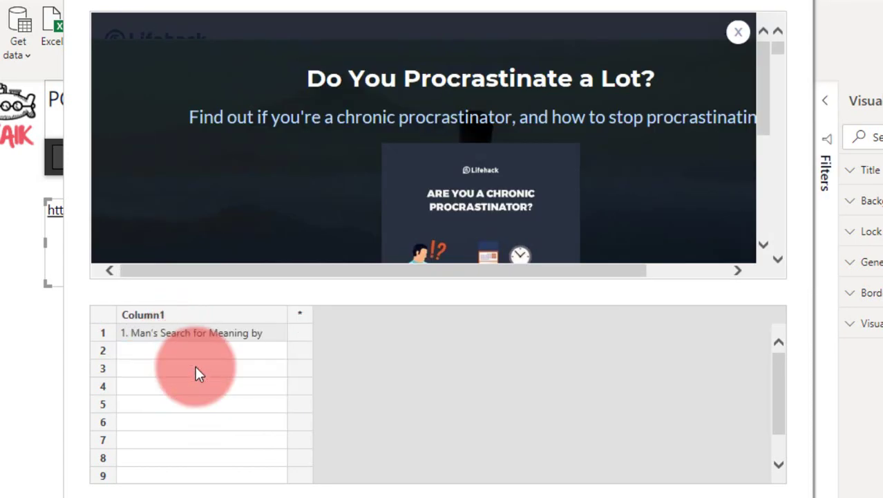
left_click(193, 349)
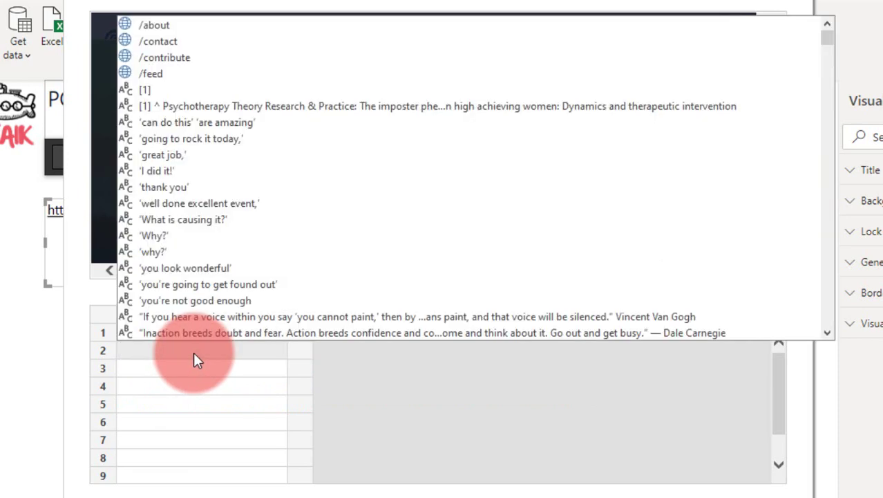
type("2.")
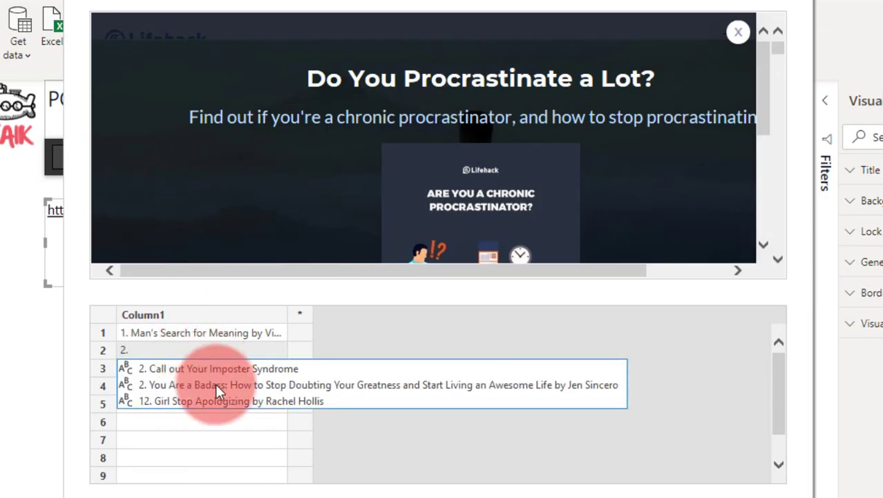
left_click(216, 383)
left_click(199, 369)
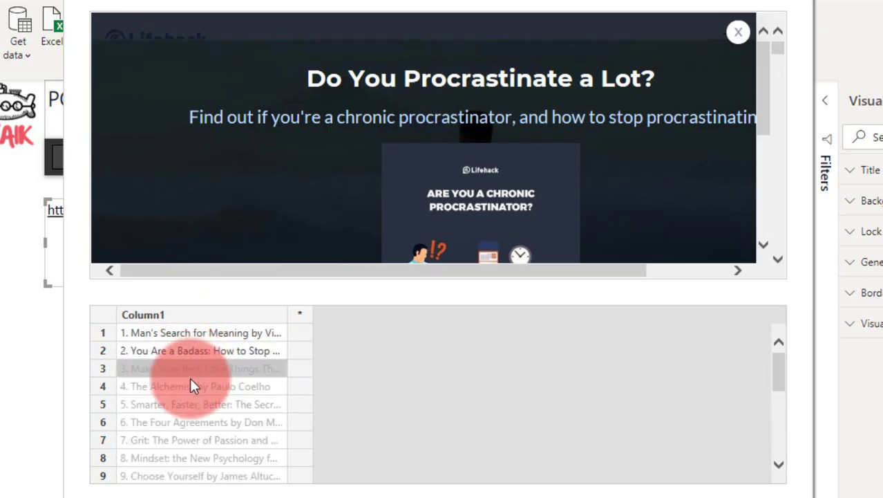
Step: Rename the first column to BOOK TITLE
double_click(187, 313)
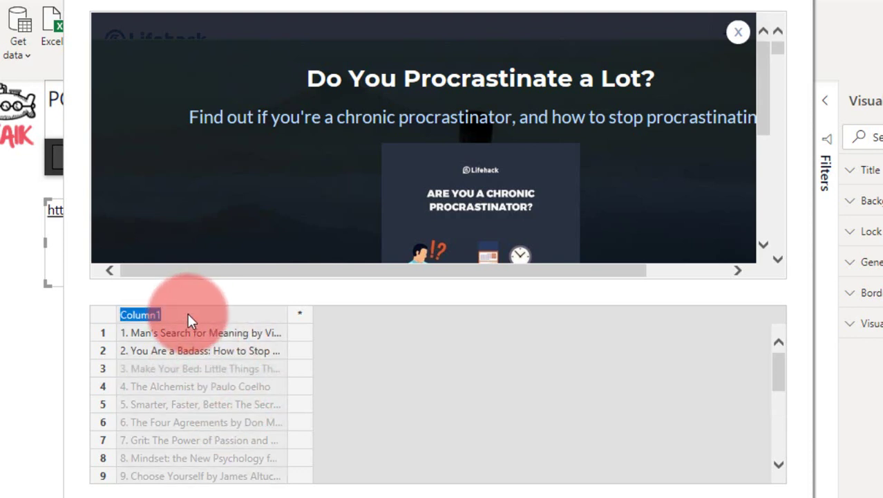
type("BOOK TITLE")
key("Return")
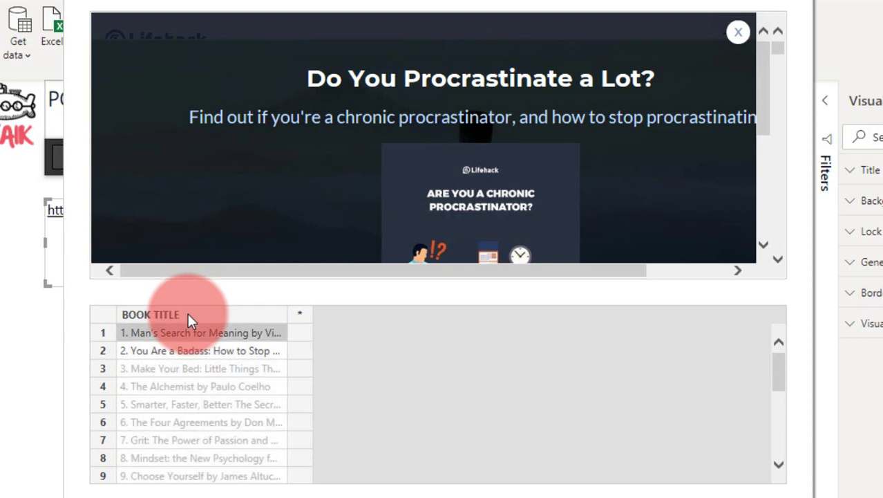
Step: Add a second column and fill row 1 with the Man's Search for Meaning cover URL
left_click(303, 313)
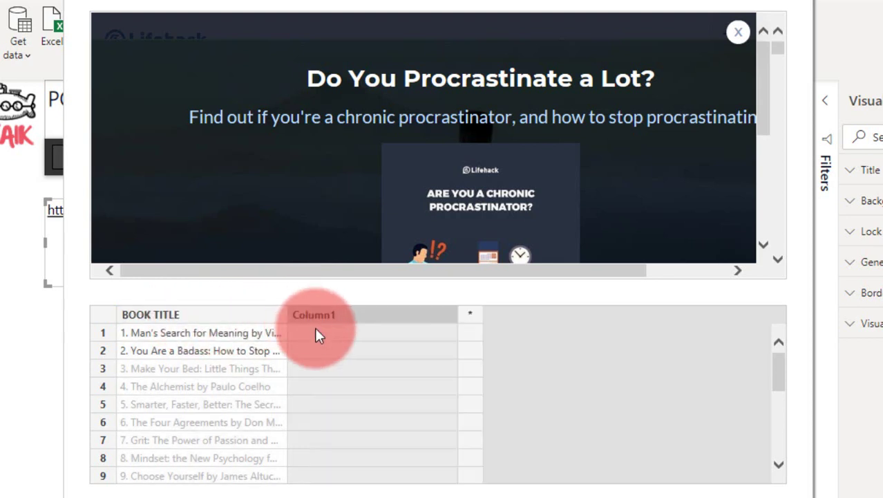
left_click(320, 332)
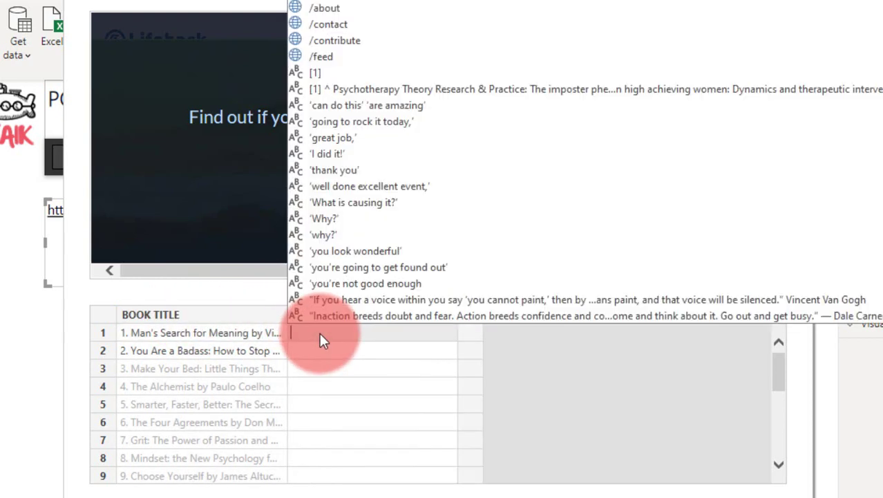
type("JPG")
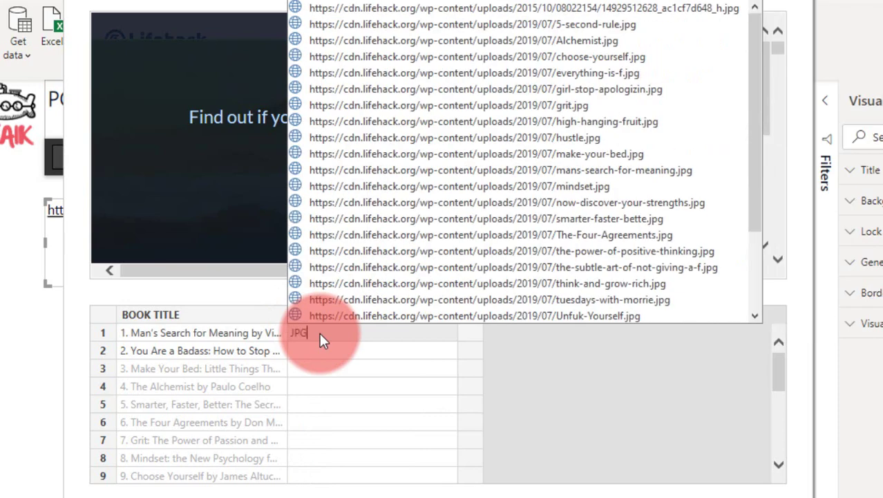
left_click(651, 169)
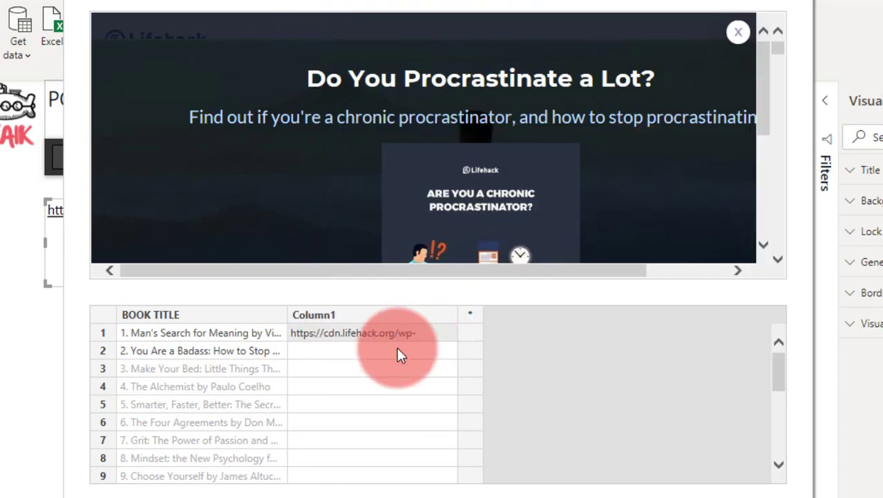
left_click(362, 351)
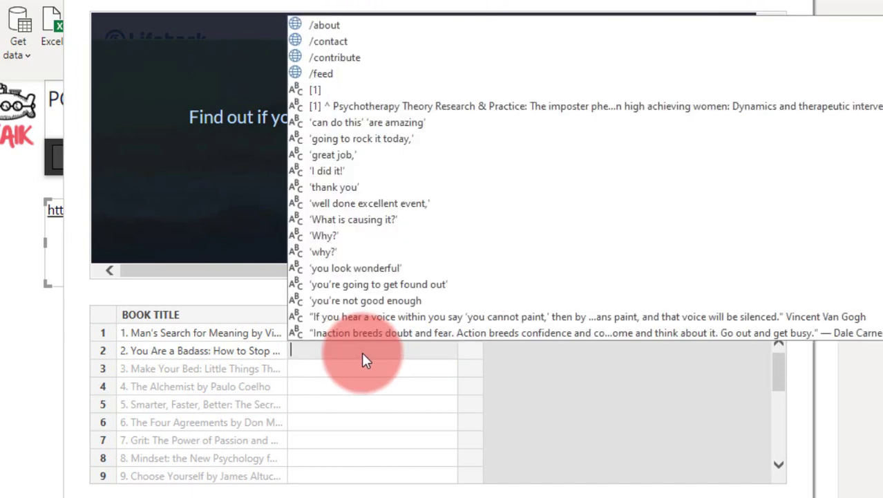
type("JPG")
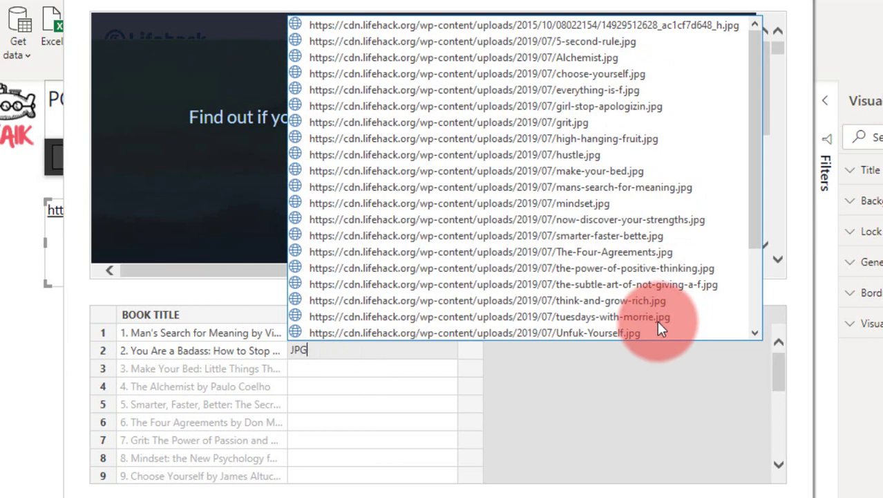
left_click(328, 350)
key("BackSpace")
key("BackSpace")
key("BackSpace")
Step: Pick the make-your-bed image URL in row 3 so every row fills, then widen the column
left_click(327, 369)
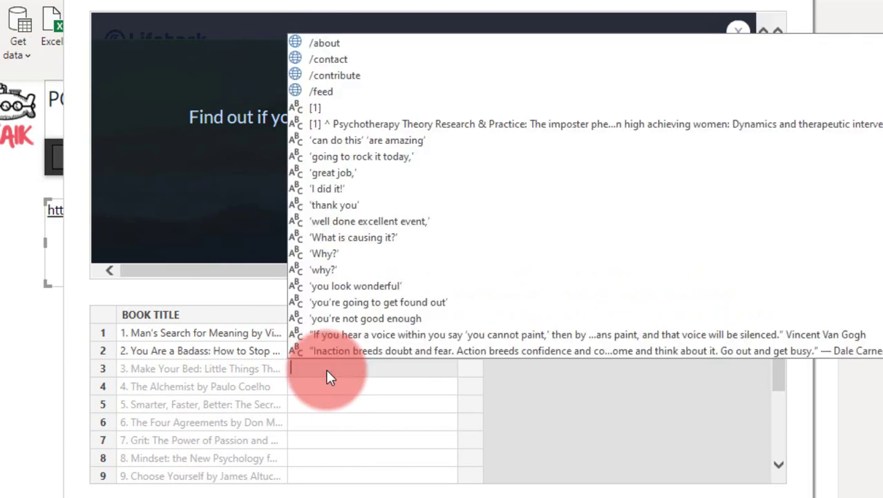
type("MAKE")
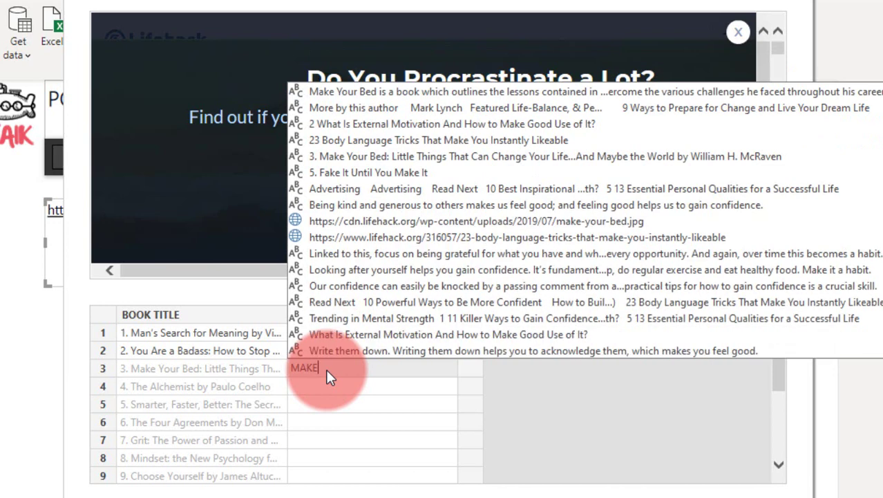
key("BackSpace")
key("BackSpace")
key("BackSpace")
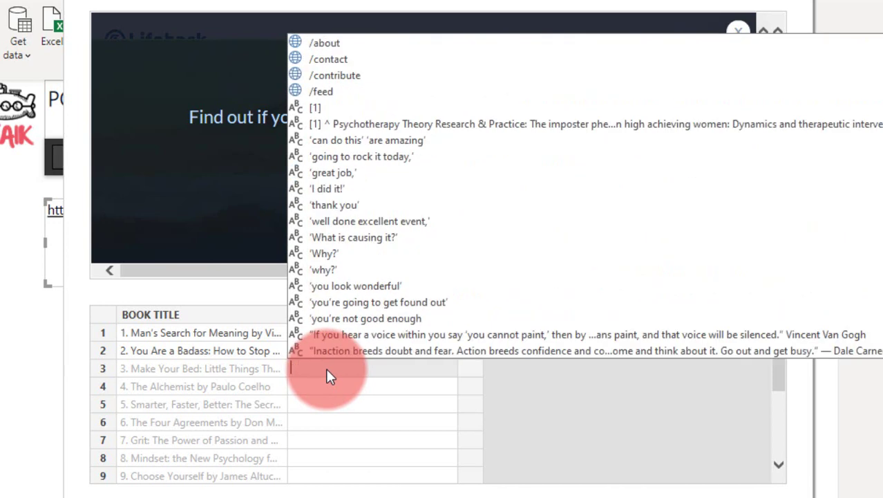
type("JPG")
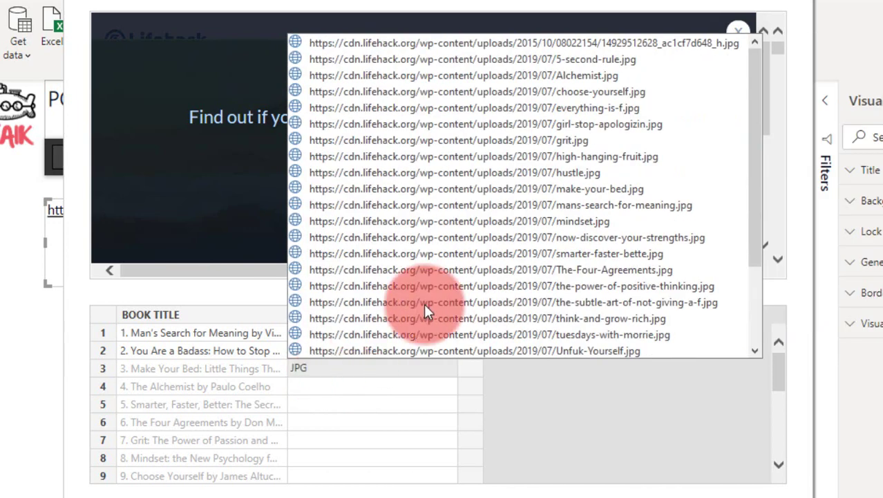
left_click(596, 191)
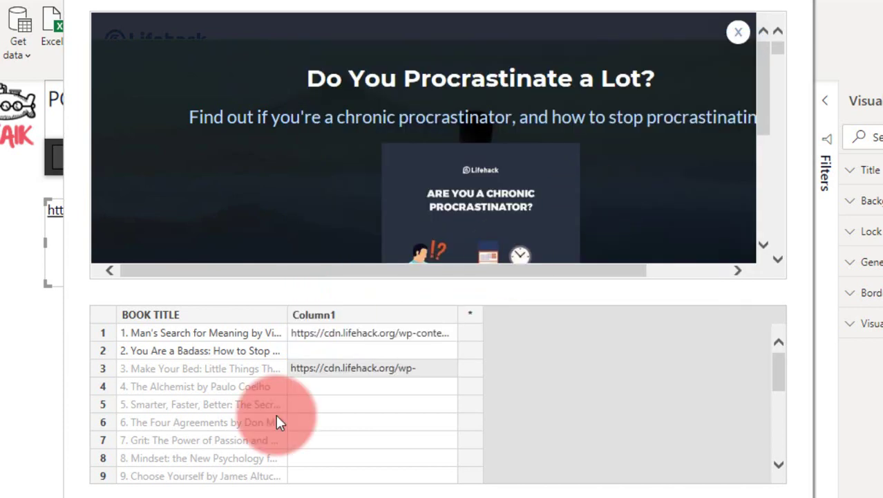
left_click(337, 399)
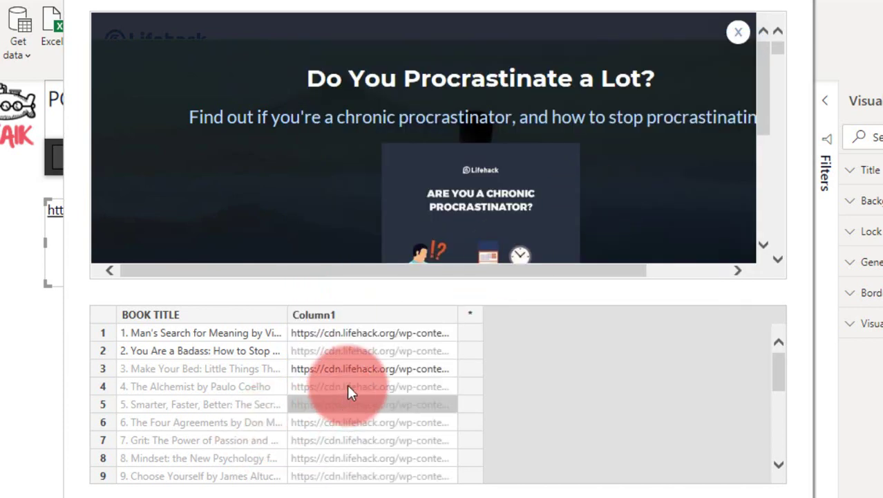
left_click_drag(459, 319, 703, 359)
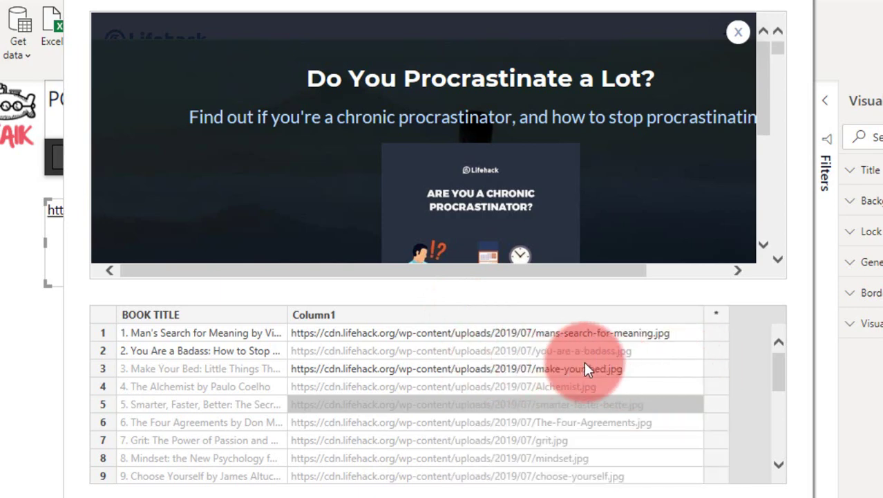
scroll(584, 361, "down", 2)
scroll(584, 368, "down", 2)
scroll(585, 369, "down", 1)
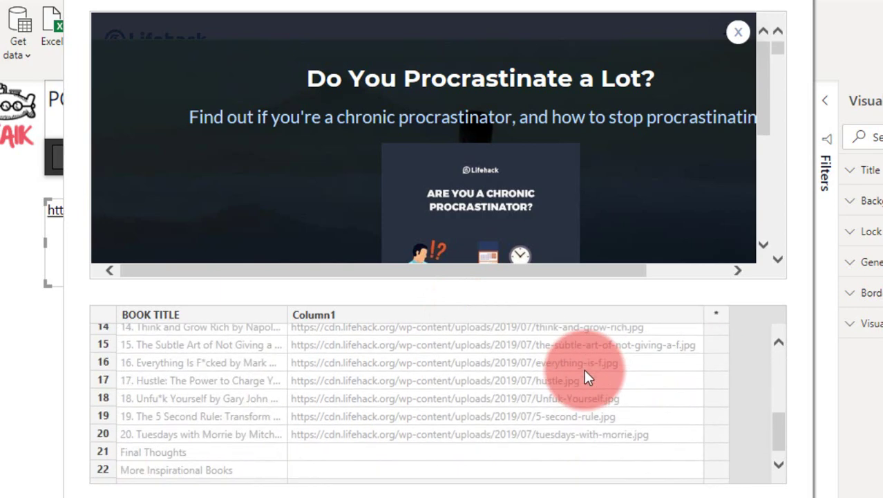
Step: Rename the URL column IMAGE PATH, accept the example table, and open Table 7 via Transform Data
double_click(340, 315)
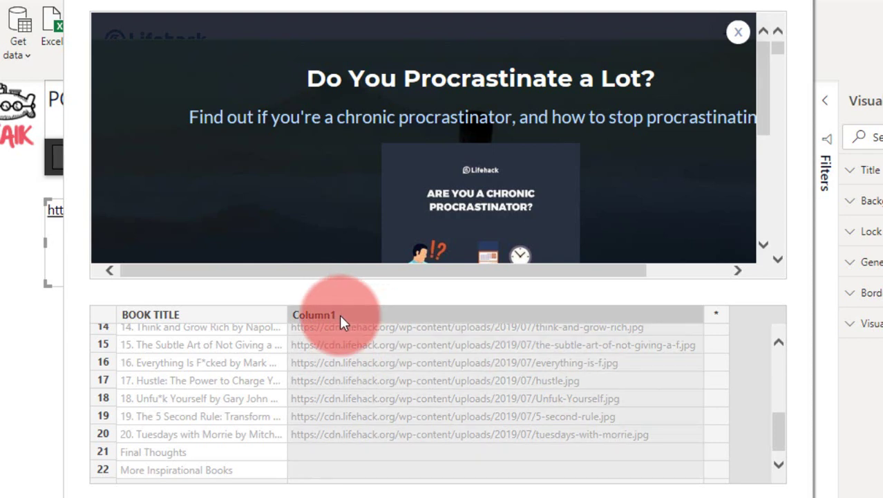
type("IMAGE PA")
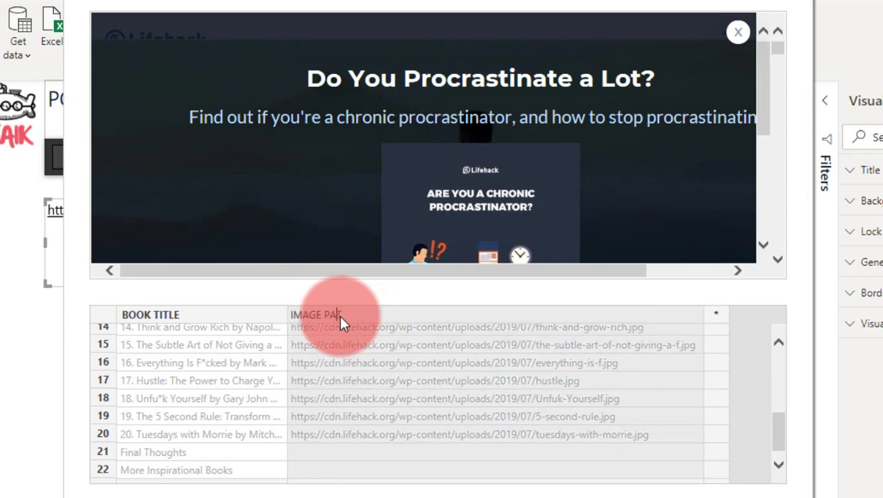
type("TH")
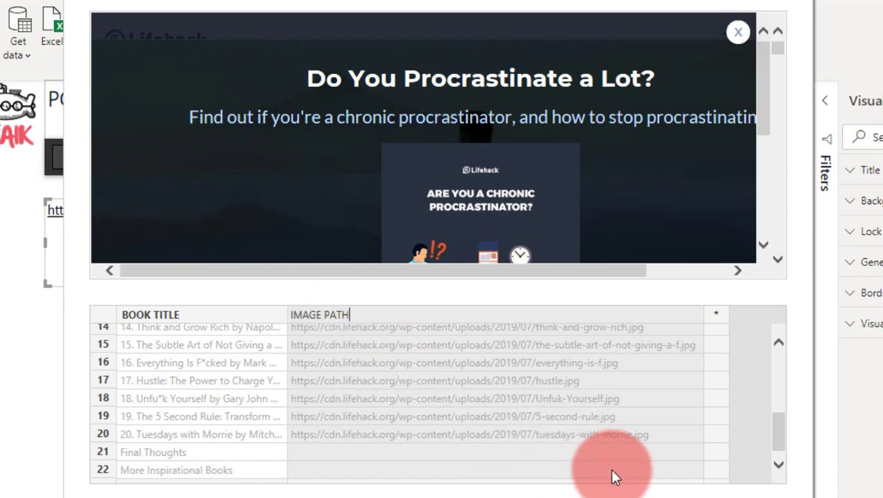
left_click(688, 491)
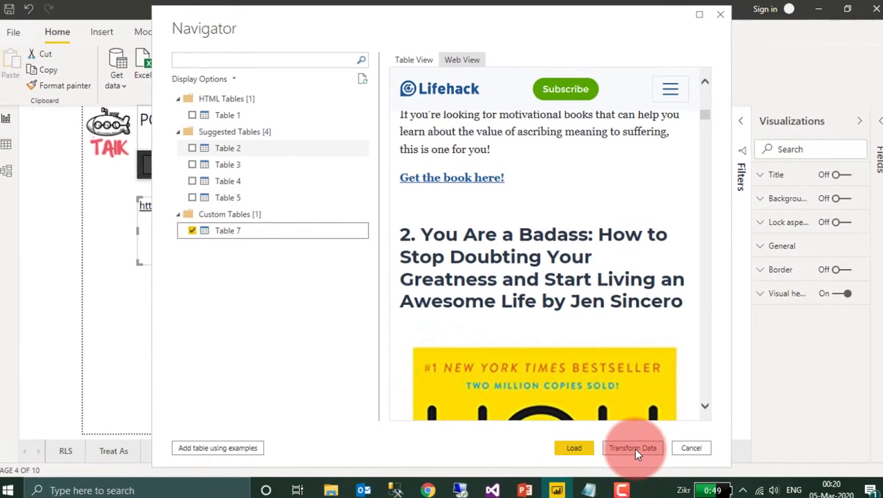
left_click(634, 448)
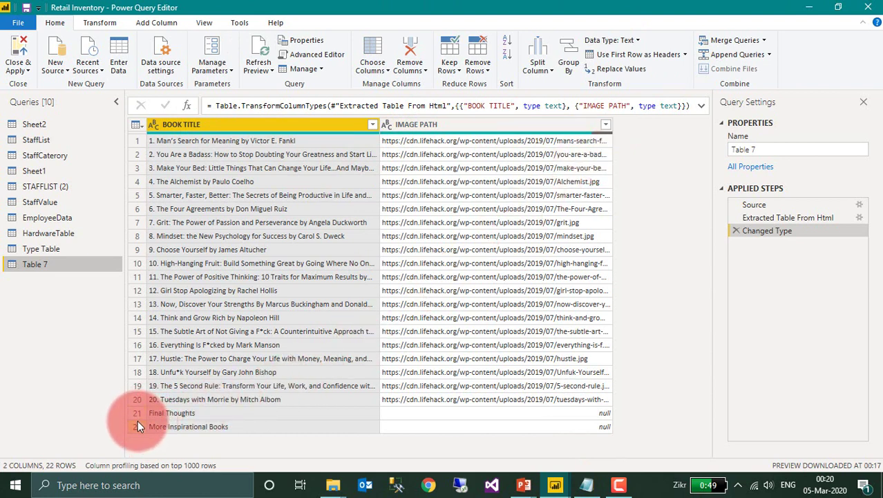
Step: Remove the bottom 2 rows from Table 7 in Power Query Editor
left_click(484, 70)
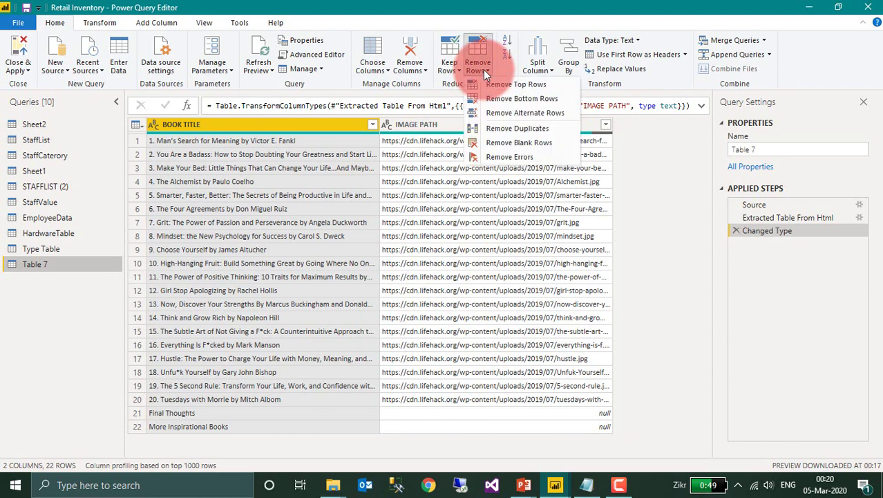
left_click(513, 99)
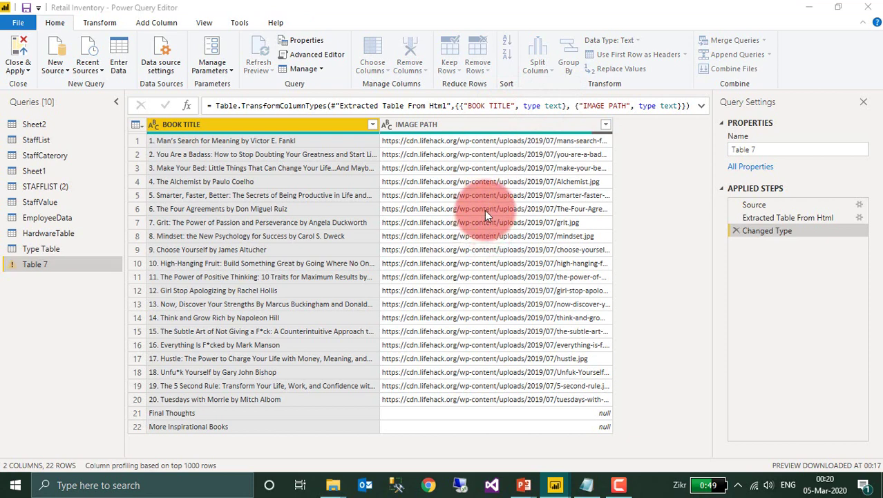
type("2")
key("Return")
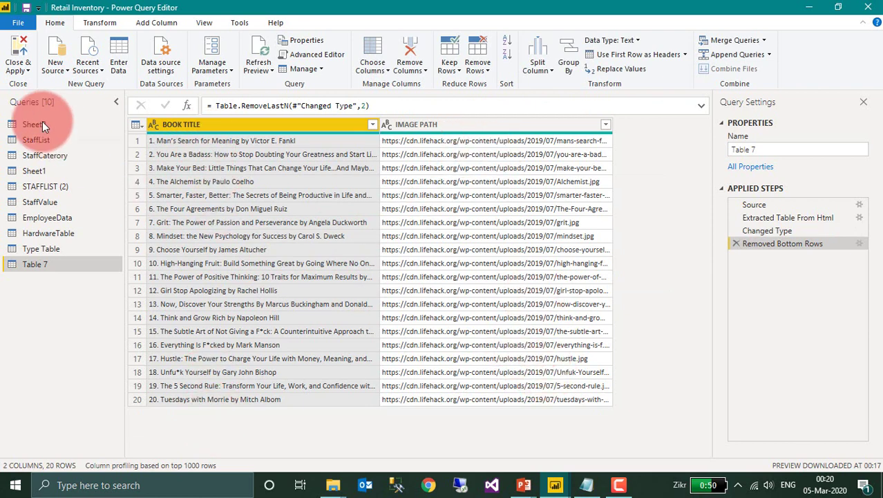
Step: Apply the query and build an enlarged table visual from Table 7's BOOK TITLE and IMAGE PATH fields
left_click(19, 51)
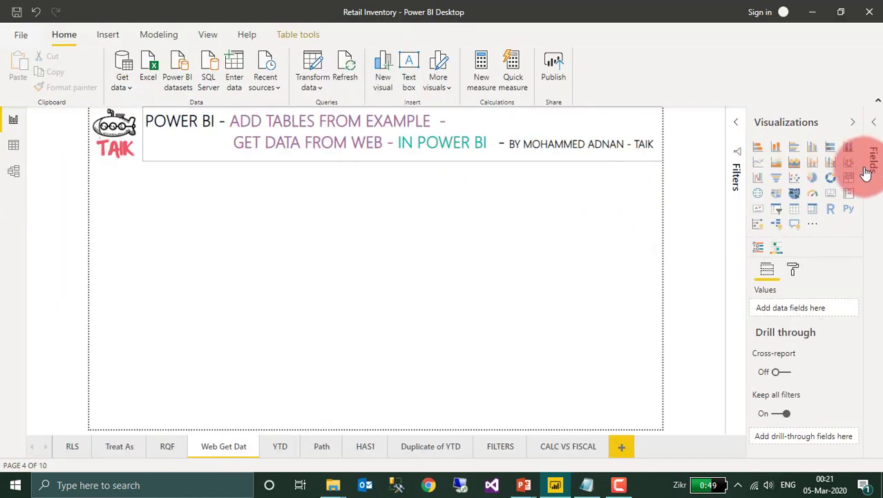
left_click(871, 166)
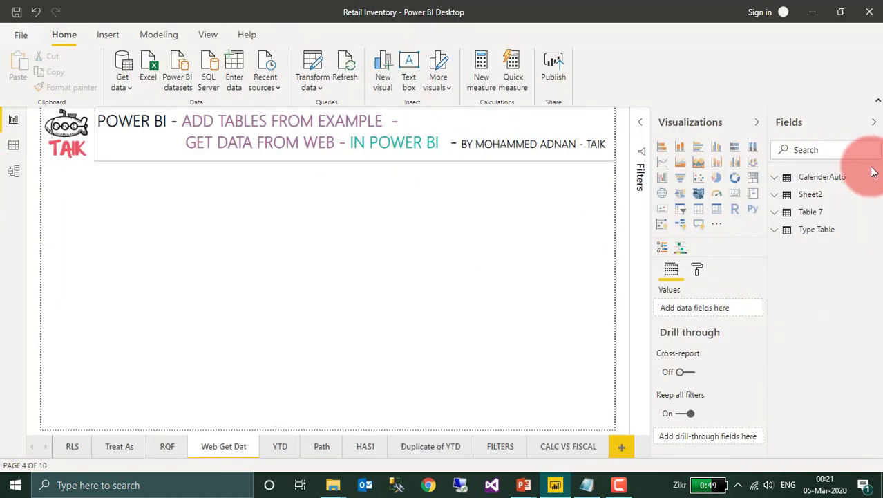
left_click(786, 217)
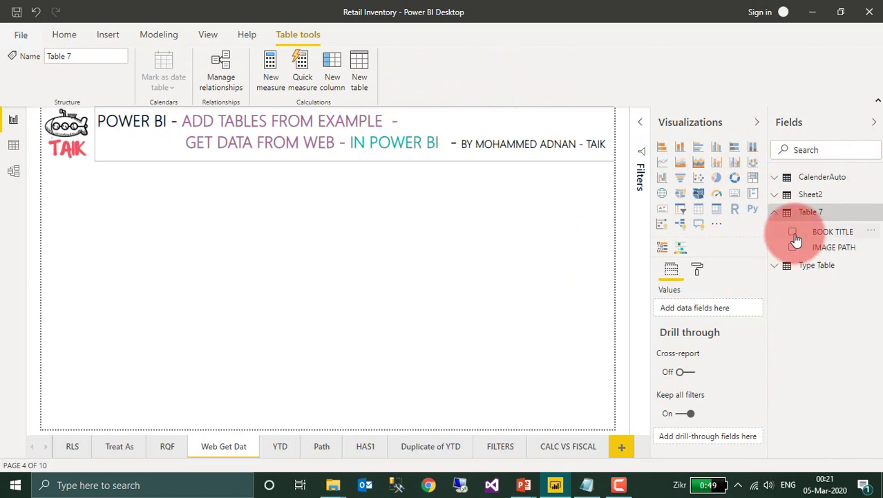
left_click(792, 232)
left_click(794, 248)
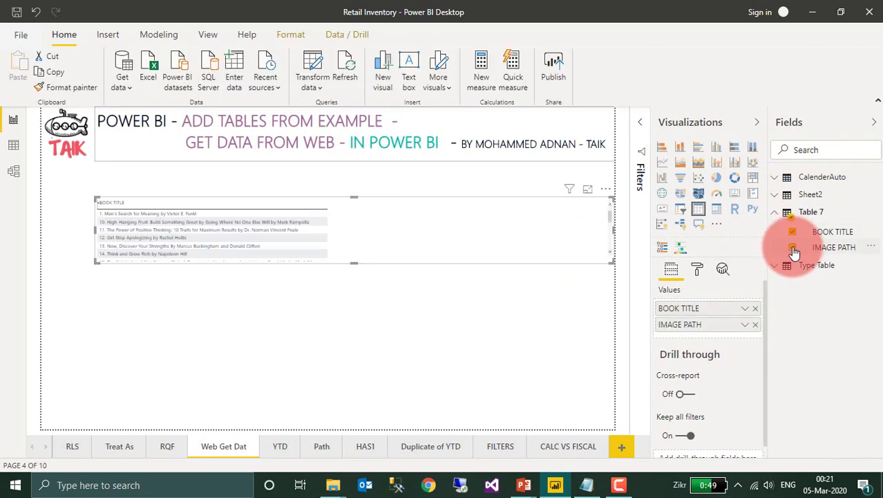
left_click_drag(488, 379, 515, 433)
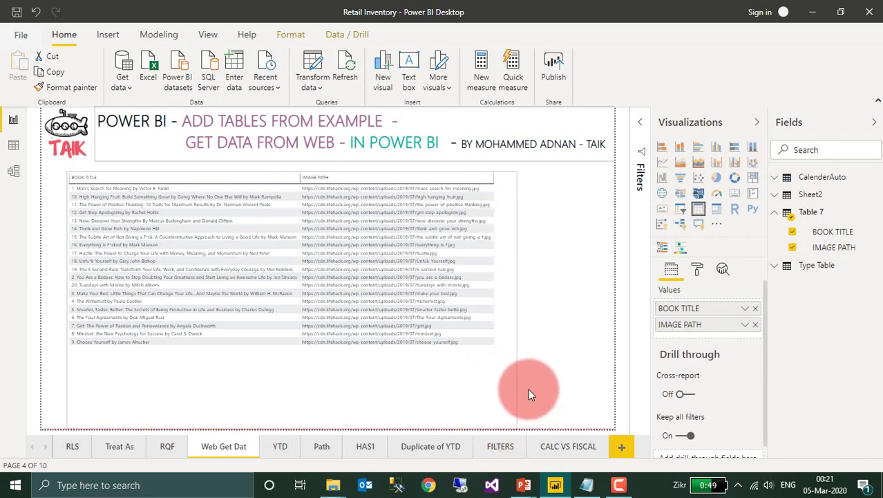
Step: Set the IMAGE PATH column's data category to Image URL
left_click(835, 250)
left_click(480, 34)
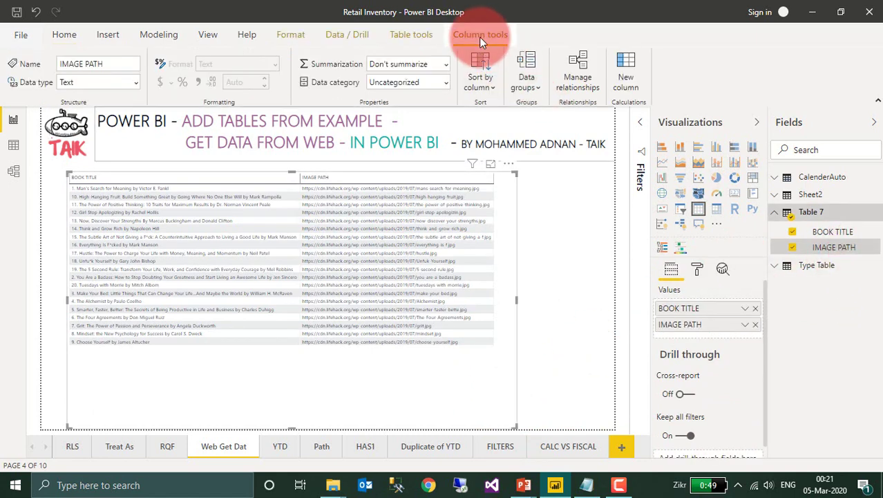
left_click(447, 84)
left_click(448, 86)
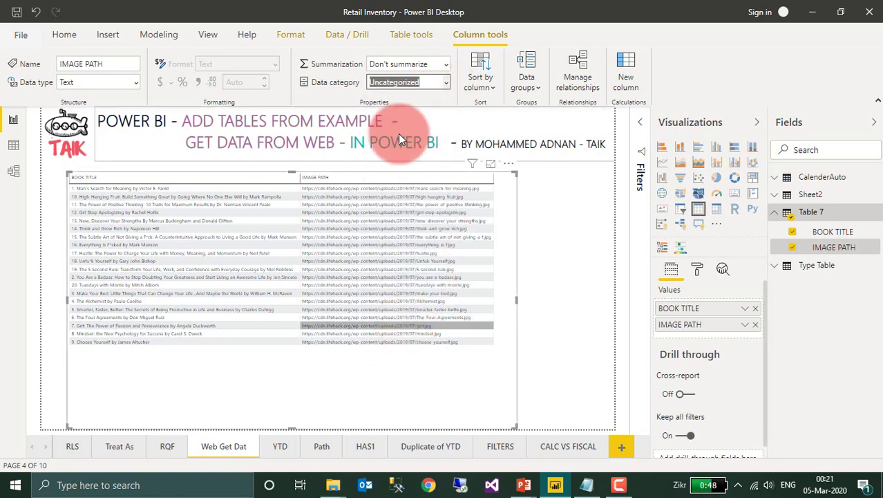
left_click(446, 83)
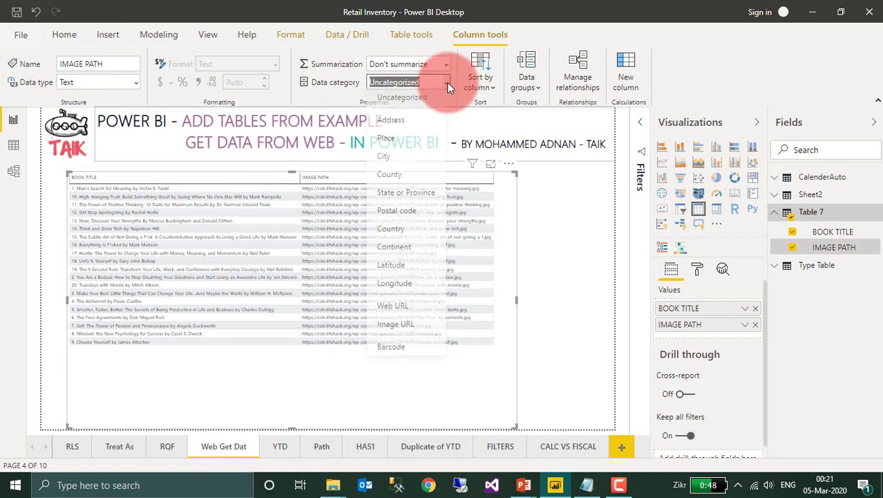
left_click(404, 335)
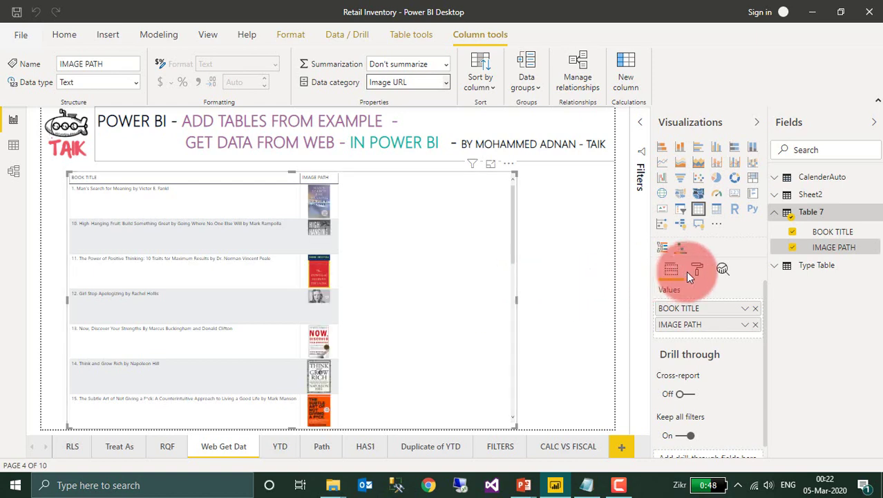
type("TEXT SI")
left_click(231, 222)
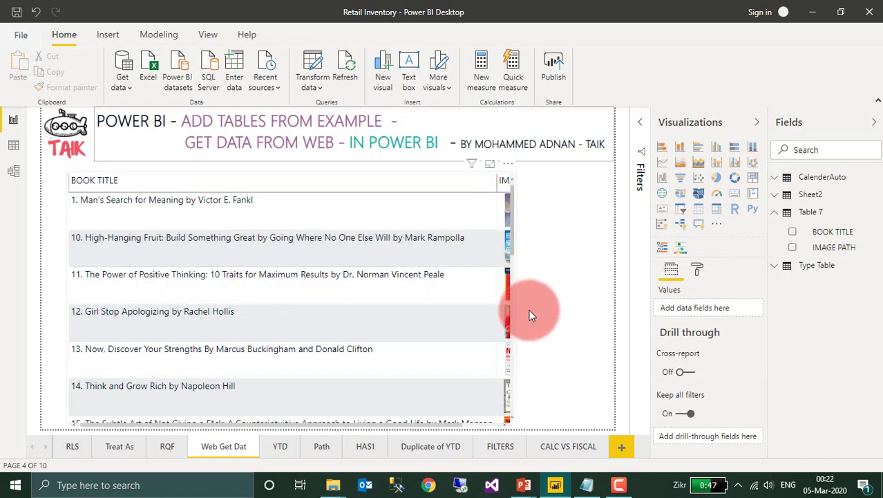
Step: Widen the table visual so the full book titles fit
left_click(485, 424)
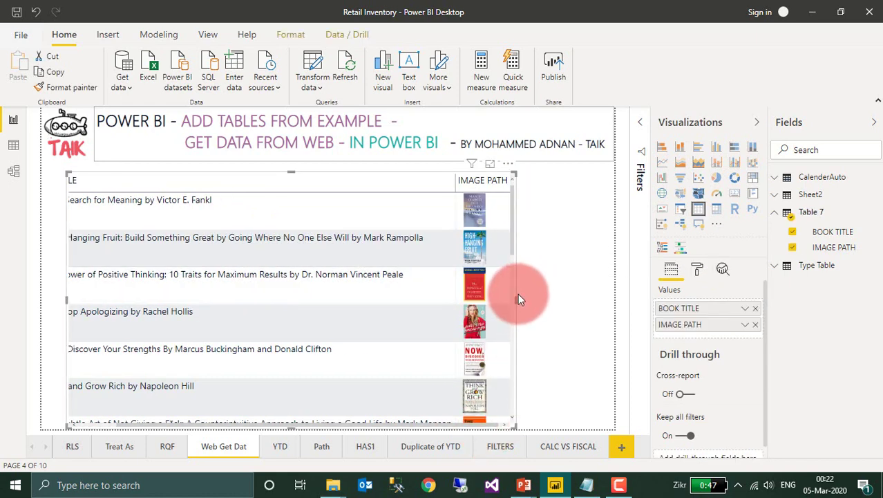
left_click_drag(515, 296, 568, 303)
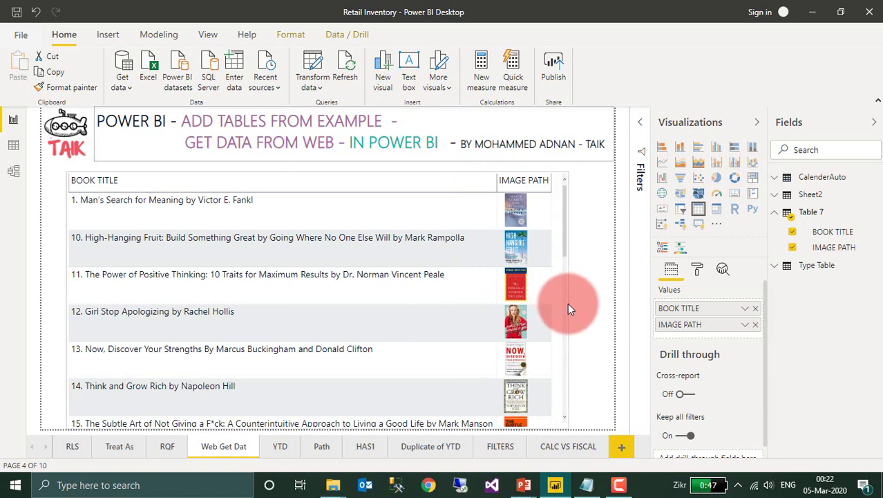
left_click_drag(568, 303, 578, 307)
left_click(349, 267)
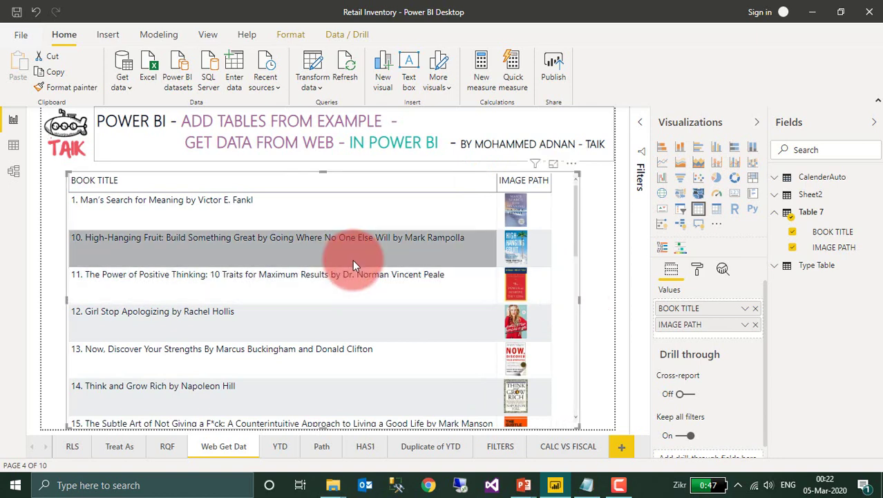